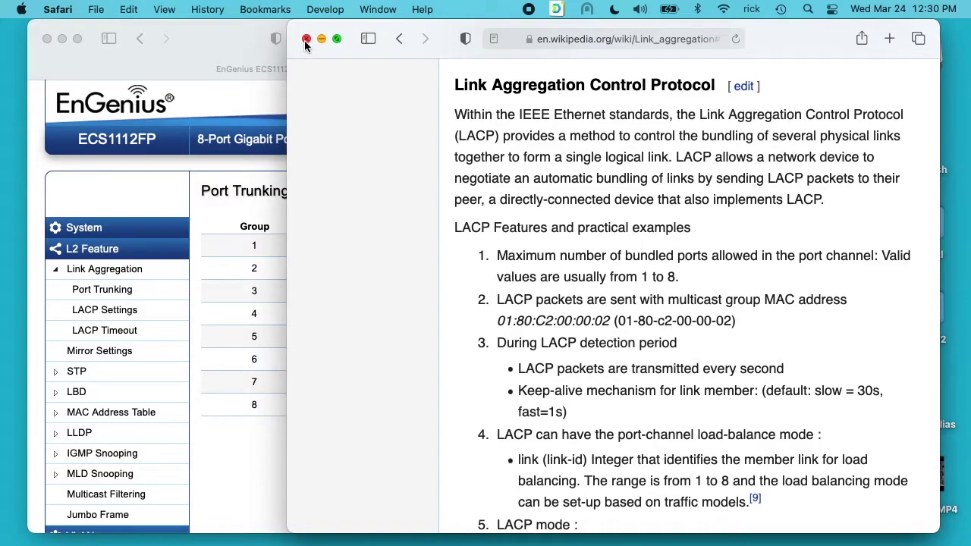
Close the Wikipedia link-aggregation article window to reveal the switch's Port Trunking page
{"action": "left_click", "coordinate": [305, 40]}
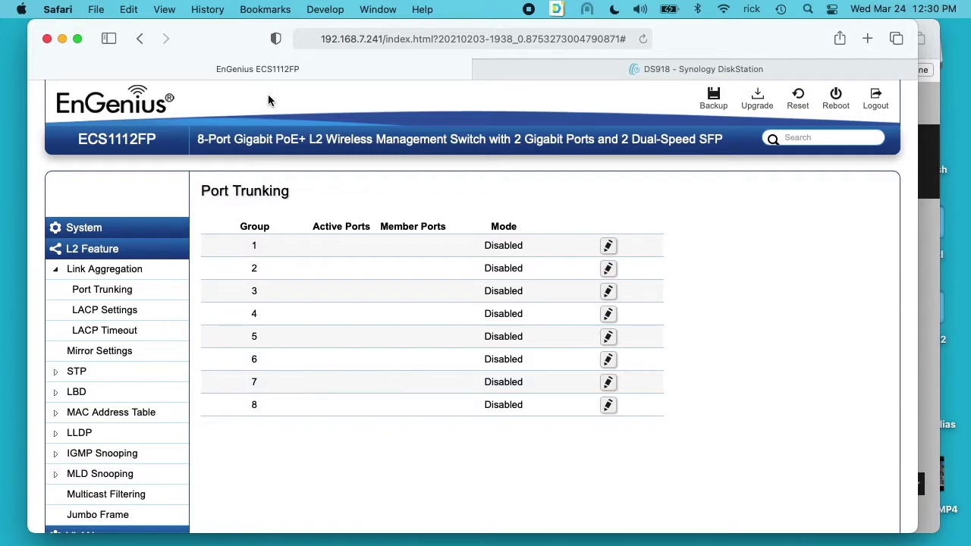
On the DS918 tab, open the Control Panel full width and go to Wireless > Wi-Fi
{"action": "left_click", "coordinate": [750, 68]}
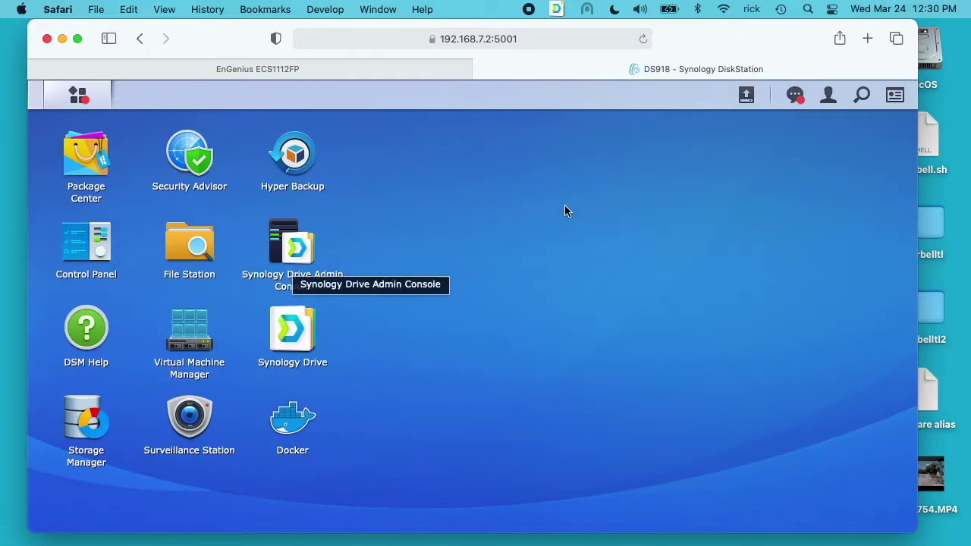
{"action": "left_click", "coordinate": [88, 244]}
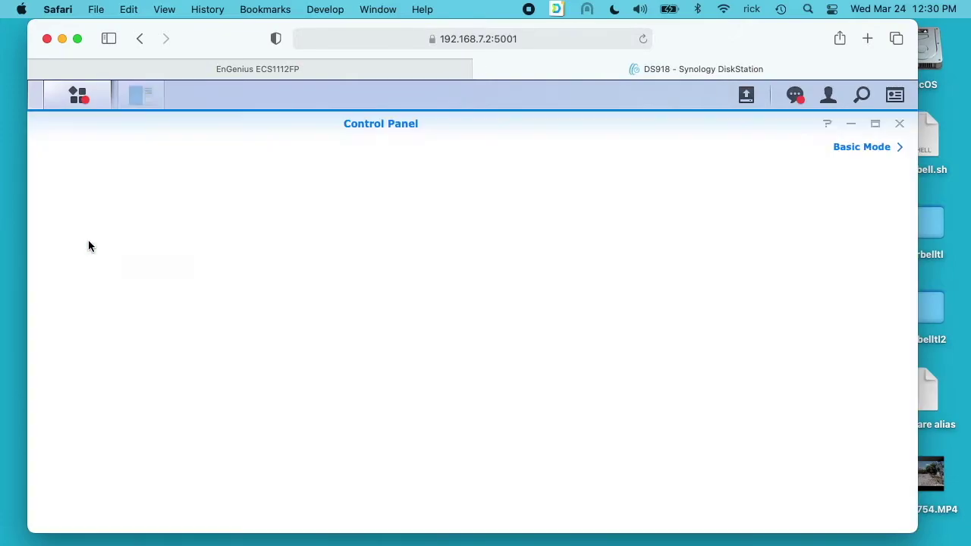
{"action": "left_click", "coordinate": [878, 123]}
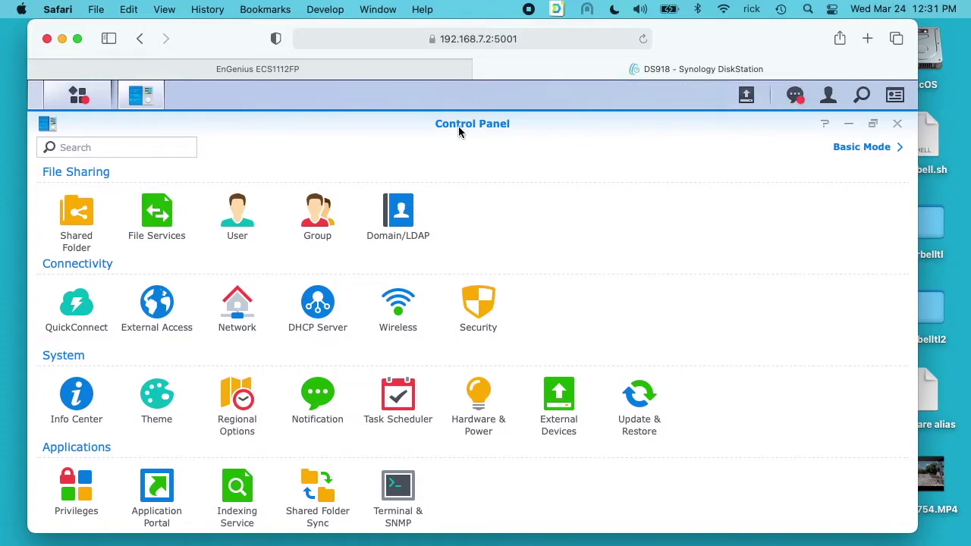
{"action": "left_click", "coordinate": [881, 151]}
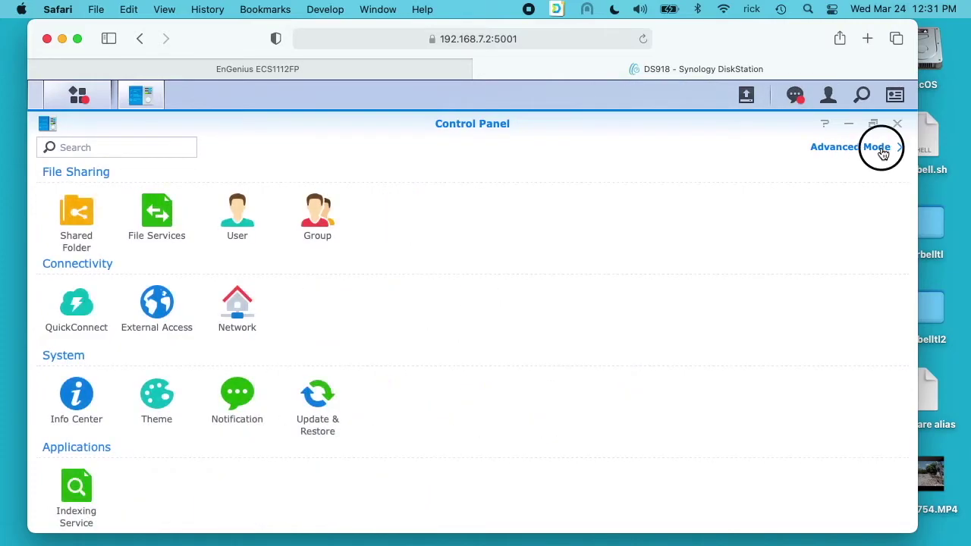
{"action": "left_click", "coordinate": [882, 151]}
{"action": "left_click", "coordinate": [400, 305]}
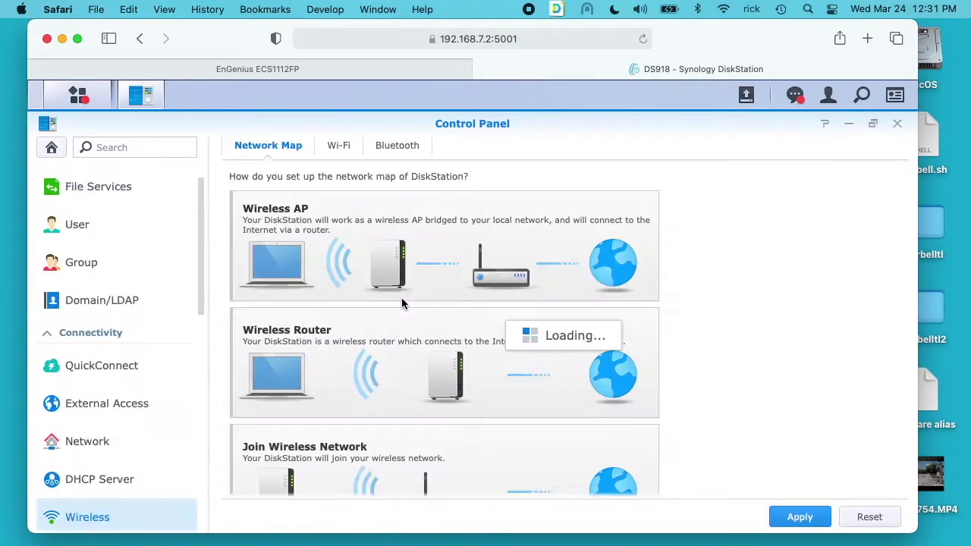
{"action": "left_click", "coordinate": [340, 149]}
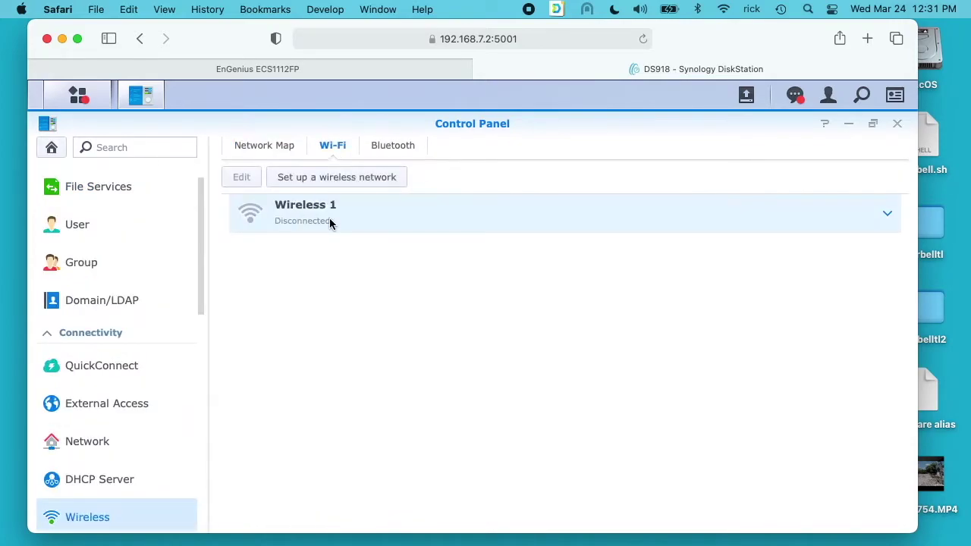
Join Wireless 1 to the first listed network with its password, getting IP 192.168.7.174
{"action": "left_click", "coordinate": [332, 181]}
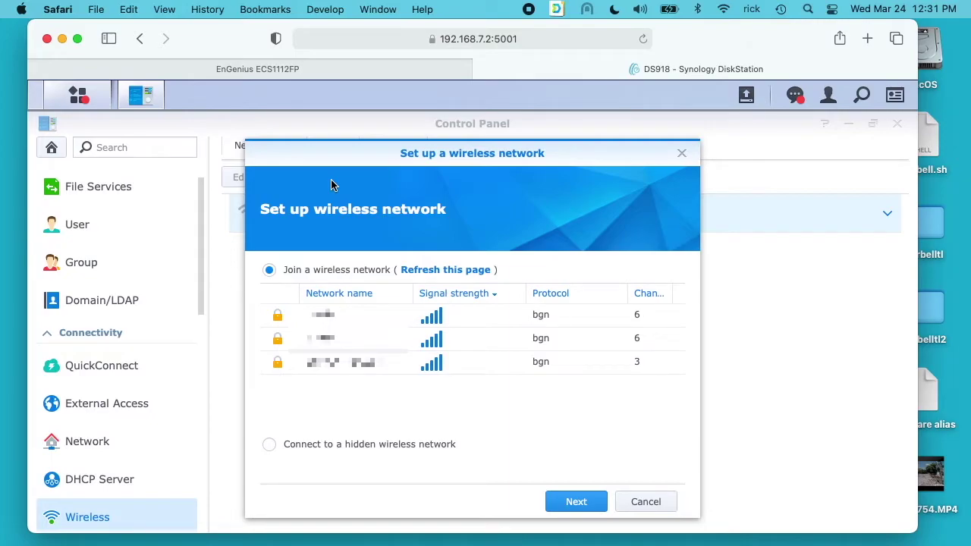
{"action": "left_click", "coordinate": [368, 316]}
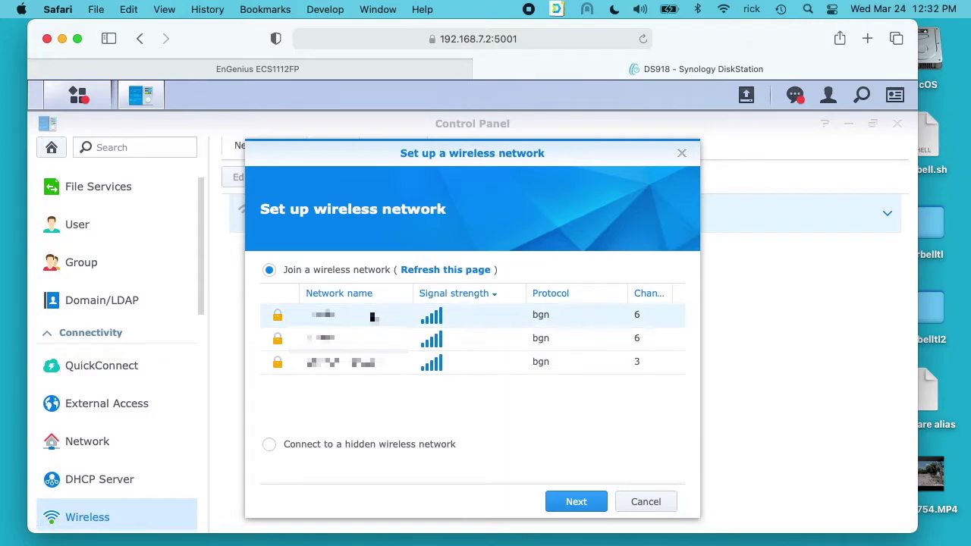
{"action": "left_click", "coordinate": [576, 504]}
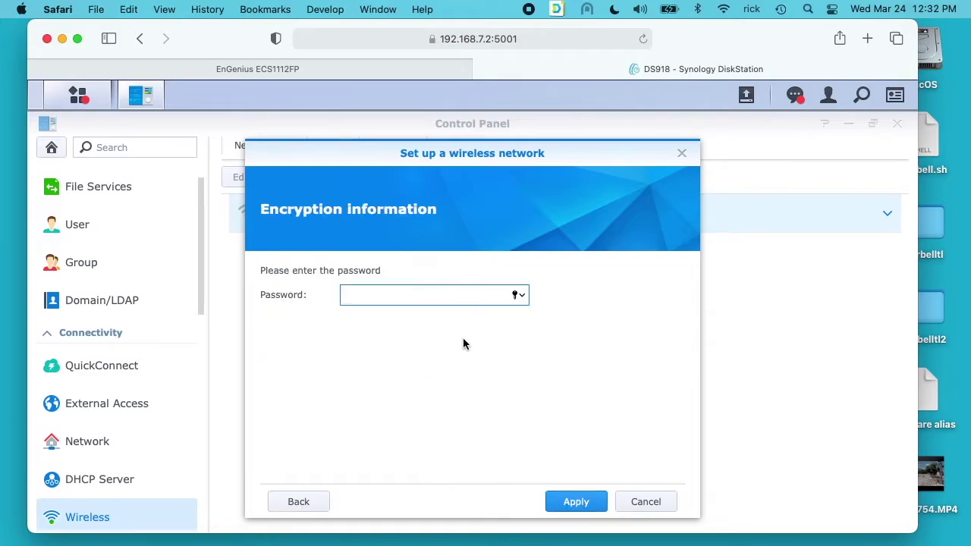
{"action": "type", "text": "•••••••••••"}
{"action": "left_click", "coordinate": [568, 503]}
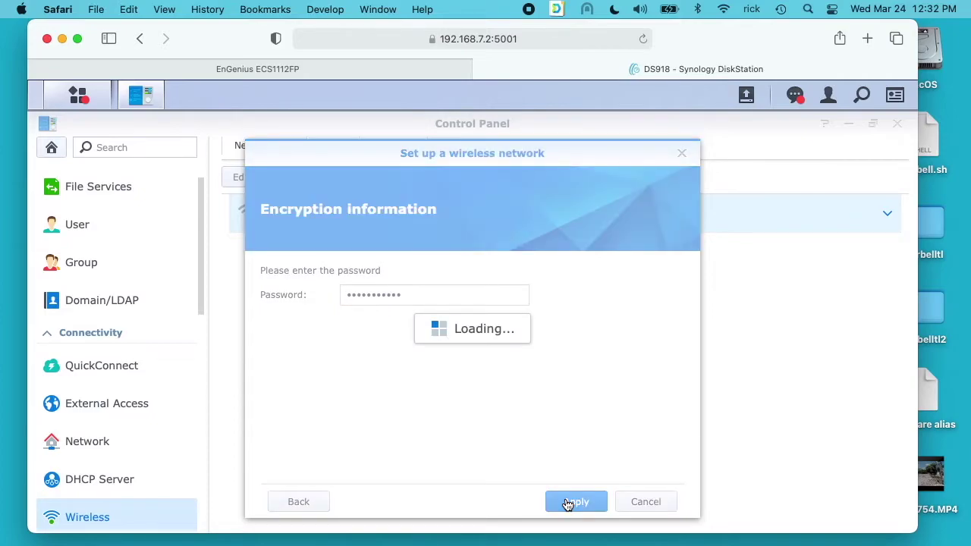
{"action": "left_click", "coordinate": [887, 214]}
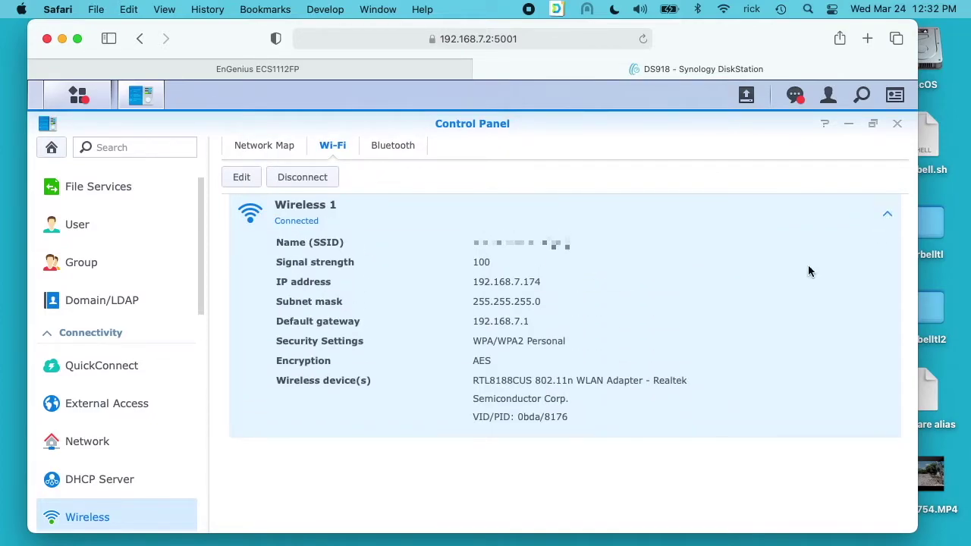
Load 192.168.7.174 in Safari and trust its certificate to visit the site
{"action": "left_click", "coordinate": [877, 221]}
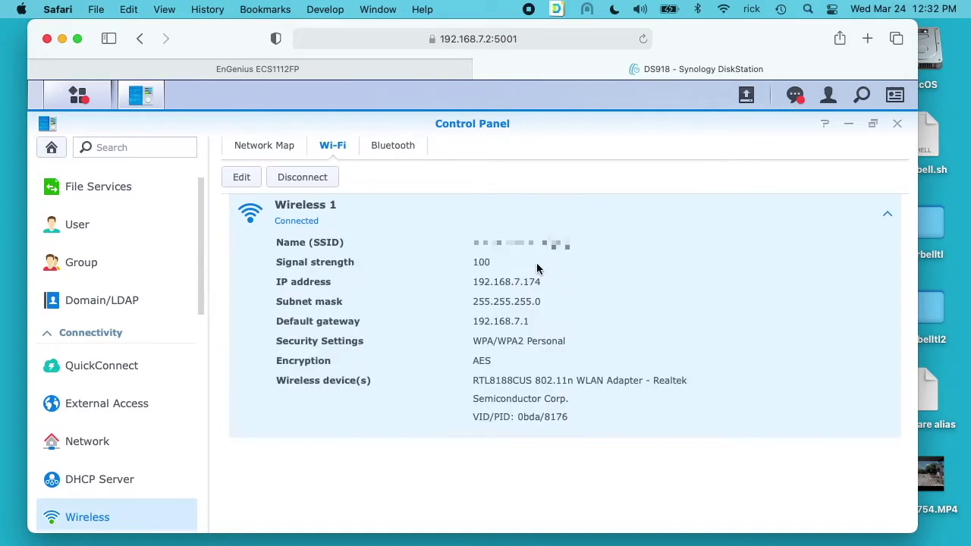
{"action": "left_click", "coordinate": [481, 37]}
{"action": "type", "text": "192.168.7.174"}
{"action": "key", "text": "Return"}
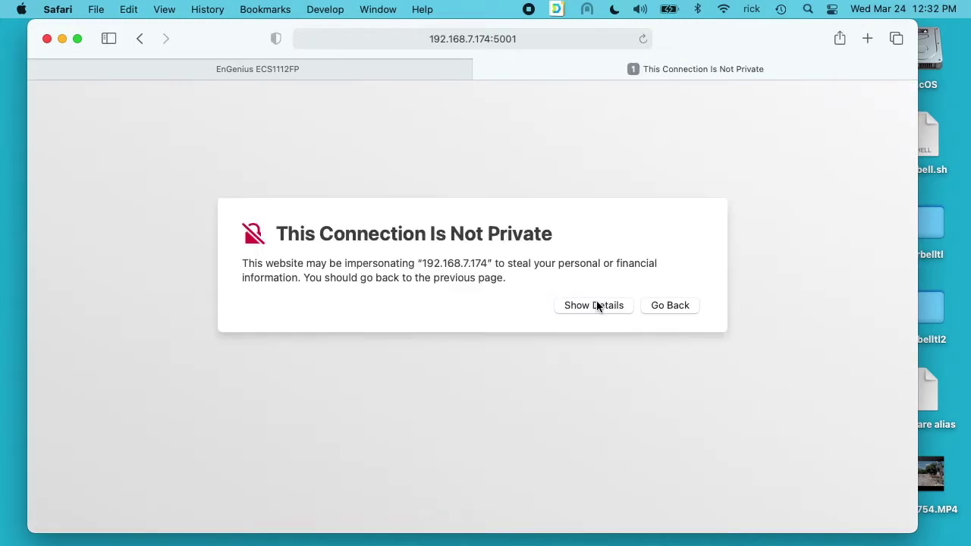
{"action": "left_click", "coordinate": [593, 305]}
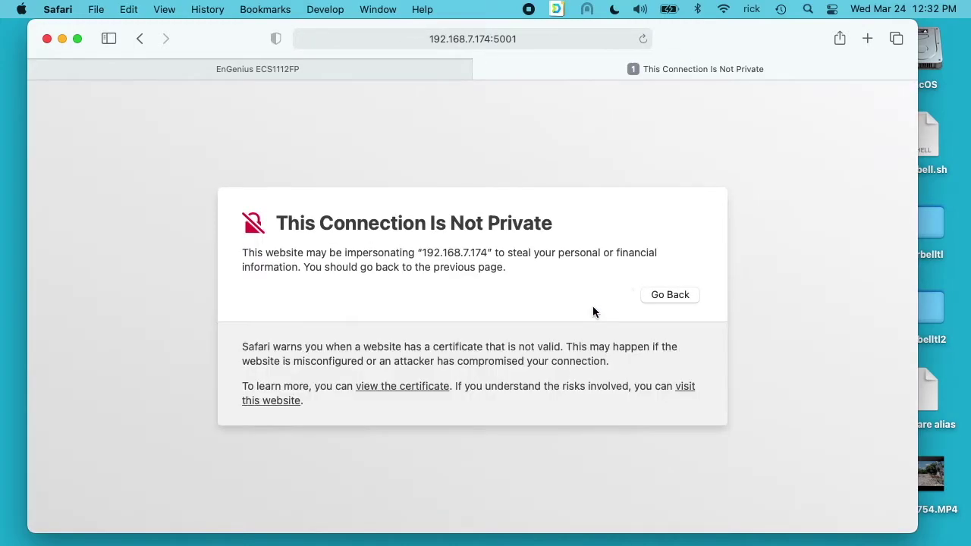
{"action": "left_click", "coordinate": [683, 387]}
{"action": "left_click", "coordinate": [518, 347]}
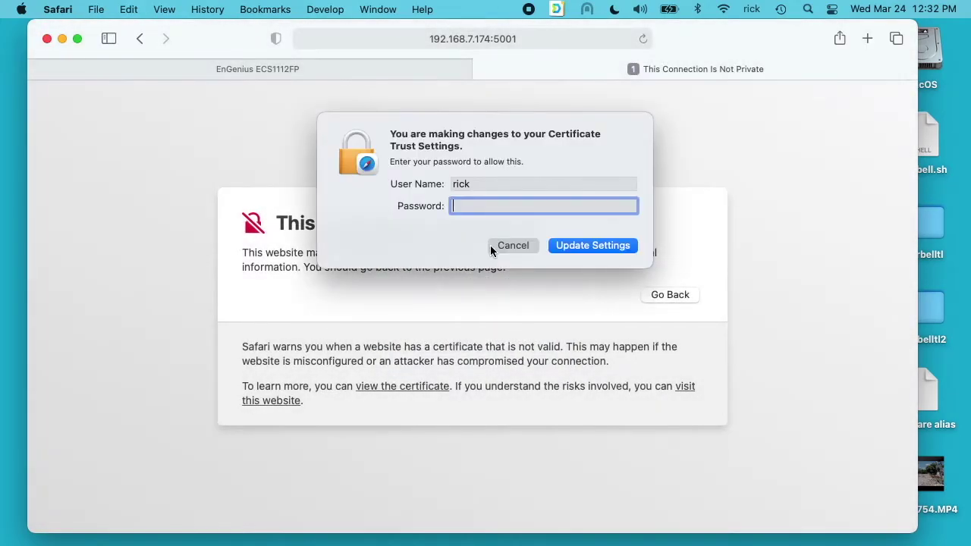
{"action": "key", "text": "super+v"}
{"action": "key", "text": "Return"}
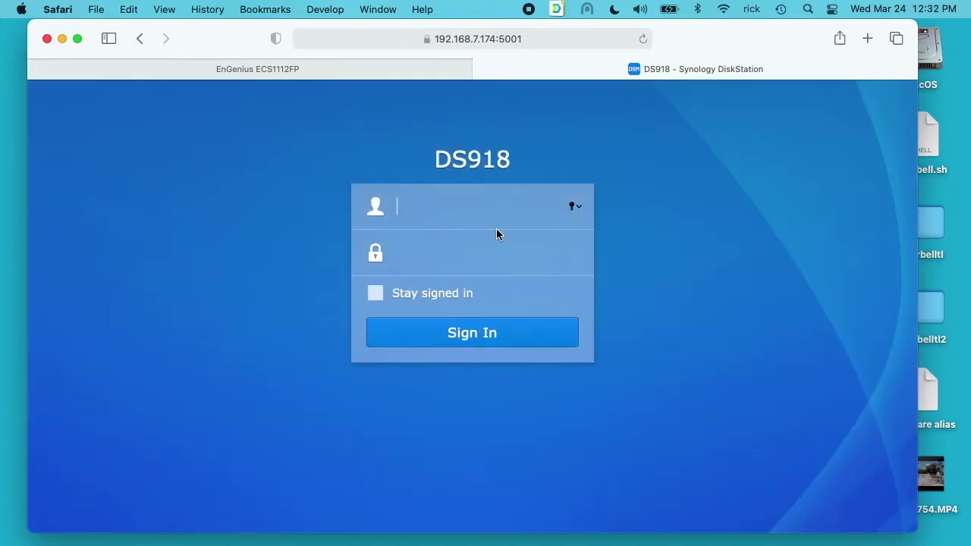
Sign in to DSM with the account's username and password
{"action": "type", "text": "rick"}
{"action": "key", "text": "Tab"}
{"action": "type", "text": "********"}
{"action": "key", "text": "Return"}
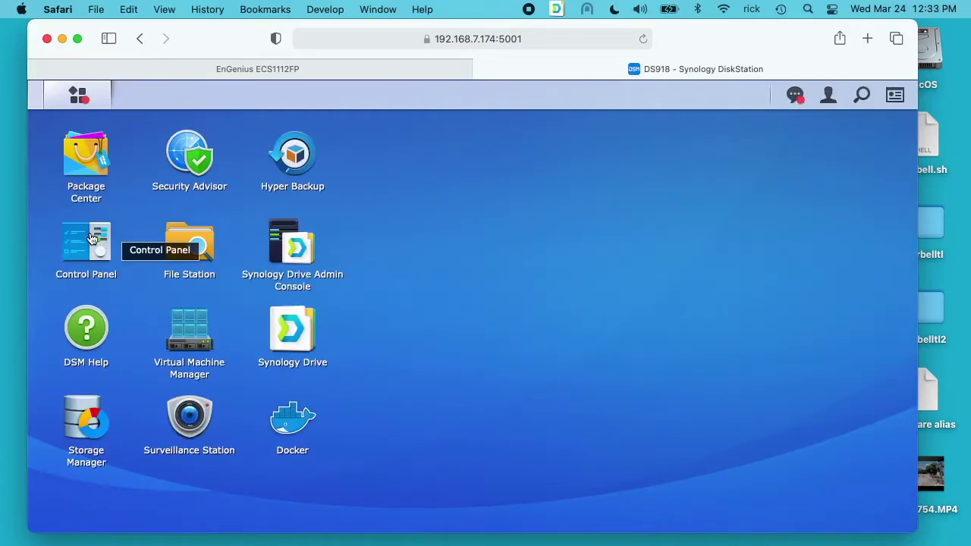
Set switch trunk group 1 to LACP mode with member ports 7 and 8, and save it
{"action": "left_click", "coordinate": [254, 71]}
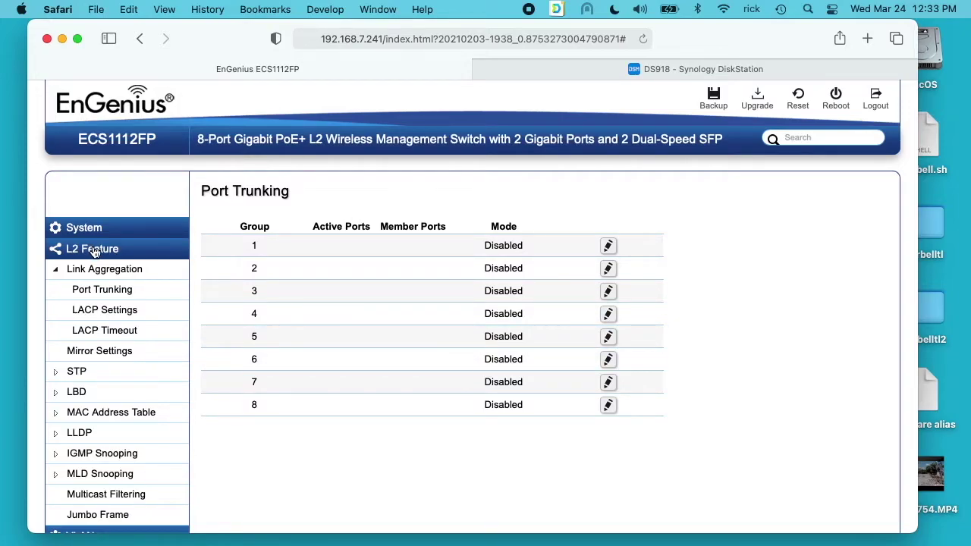
{"action": "left_click", "coordinate": [104, 295]}
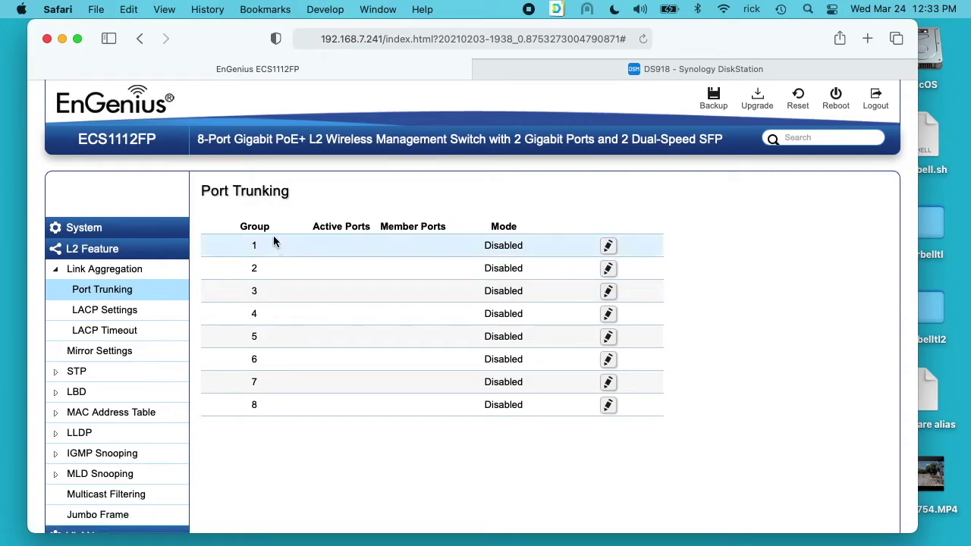
{"action": "left_click", "coordinate": [609, 247]}
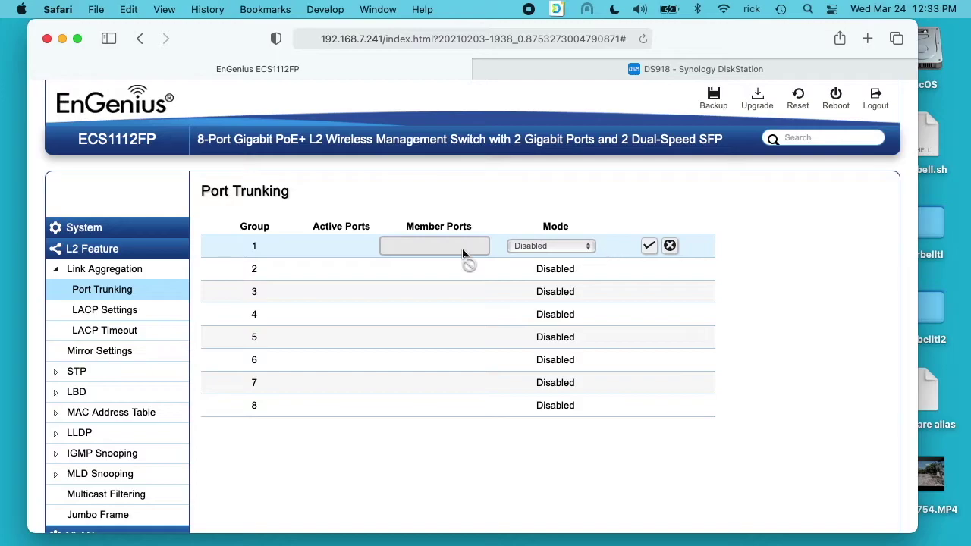
{"action": "left_click", "coordinate": [550, 246]}
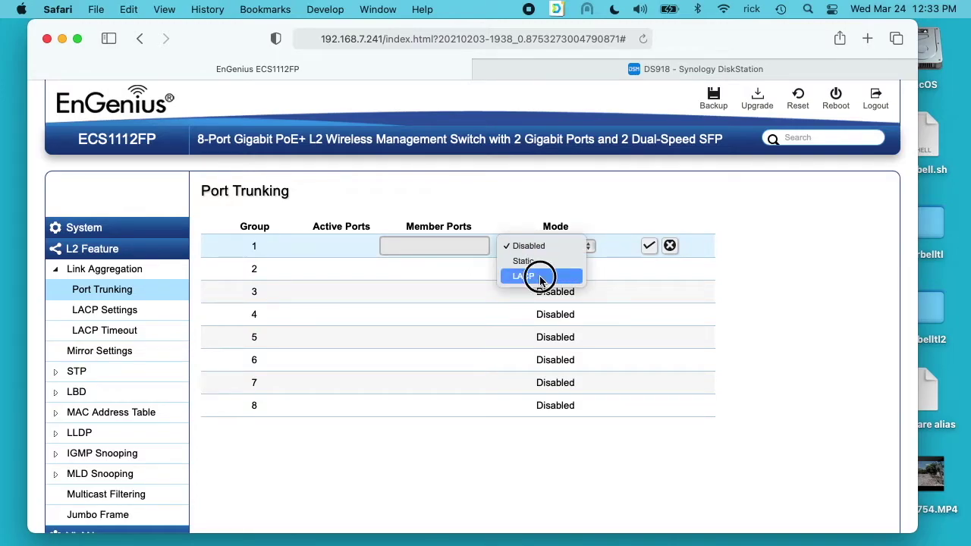
{"action": "left_click", "coordinate": [539, 275]}
{"action": "left_click", "coordinate": [427, 245]}
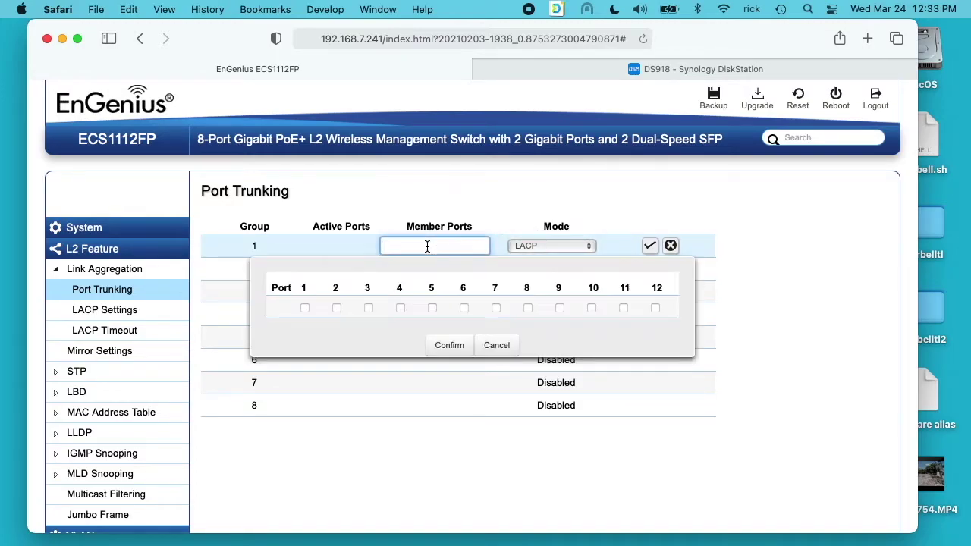
{"action": "left_click", "coordinate": [496, 308]}
{"action": "left_click", "coordinate": [528, 307]}
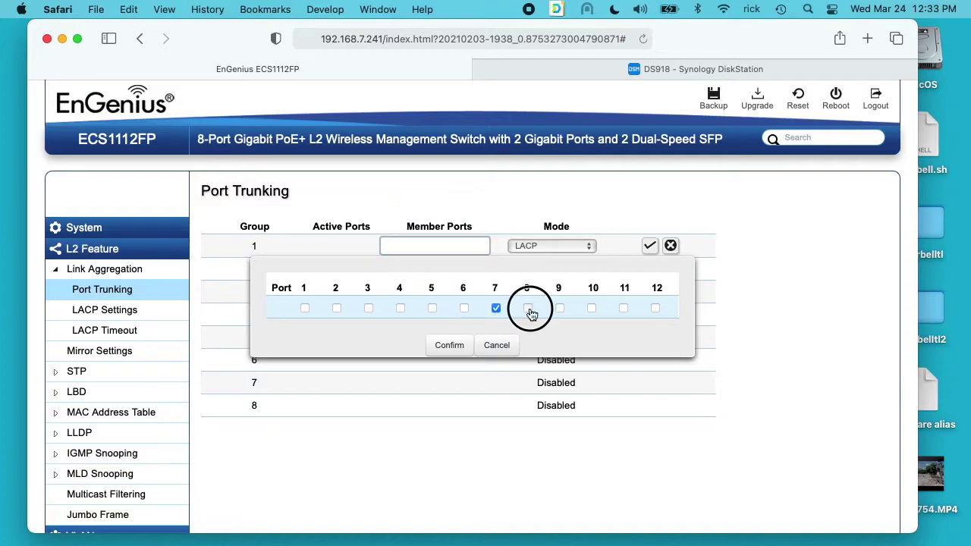
{"action": "left_click", "coordinate": [450, 345]}
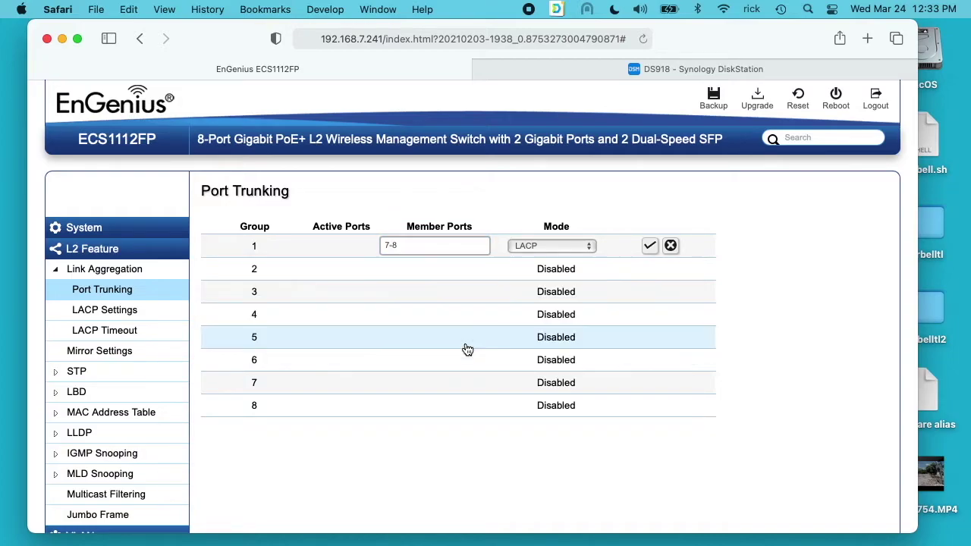
{"action": "left_click", "coordinate": [650, 246]}
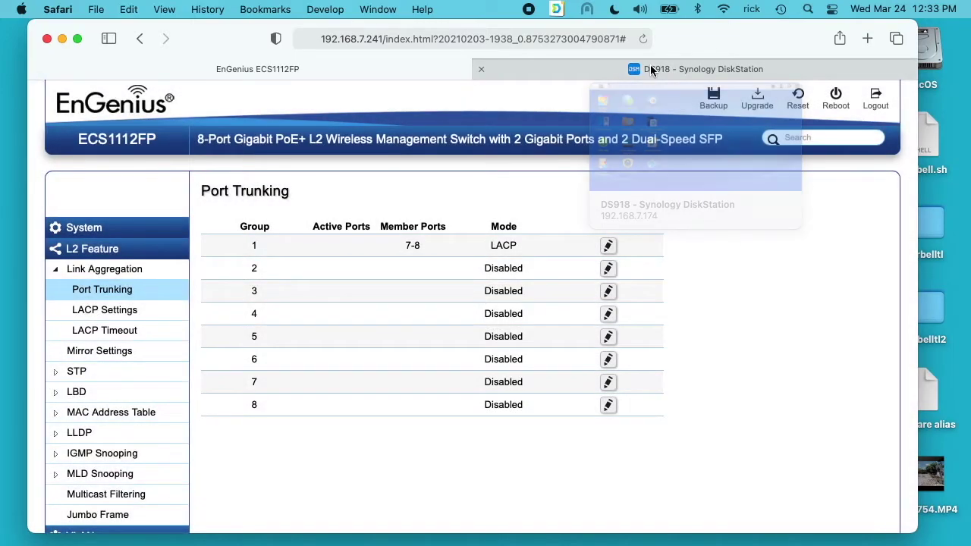
{"action": "left_click", "coordinate": [651, 70]}
Open and close the Control Panel, briefly open File Station, then return to the DiskStation
{"action": "left_click", "coordinate": [88, 239]}
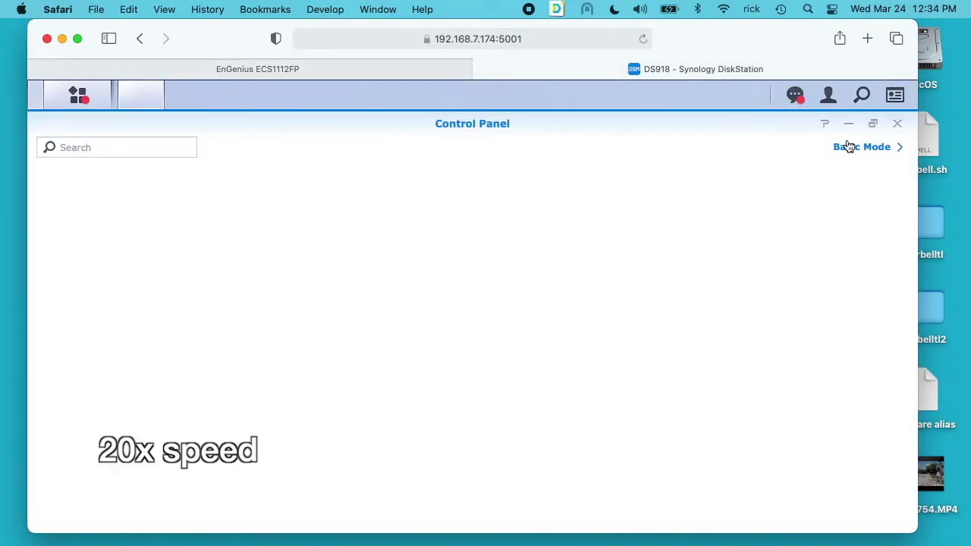
{"action": "left_click", "coordinate": [898, 124]}
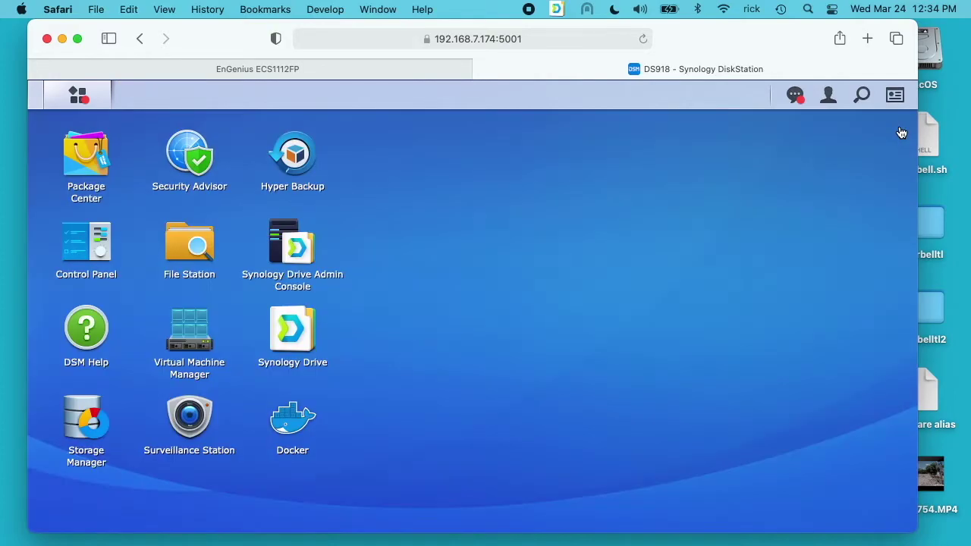
{"action": "left_click", "coordinate": [191, 255]}
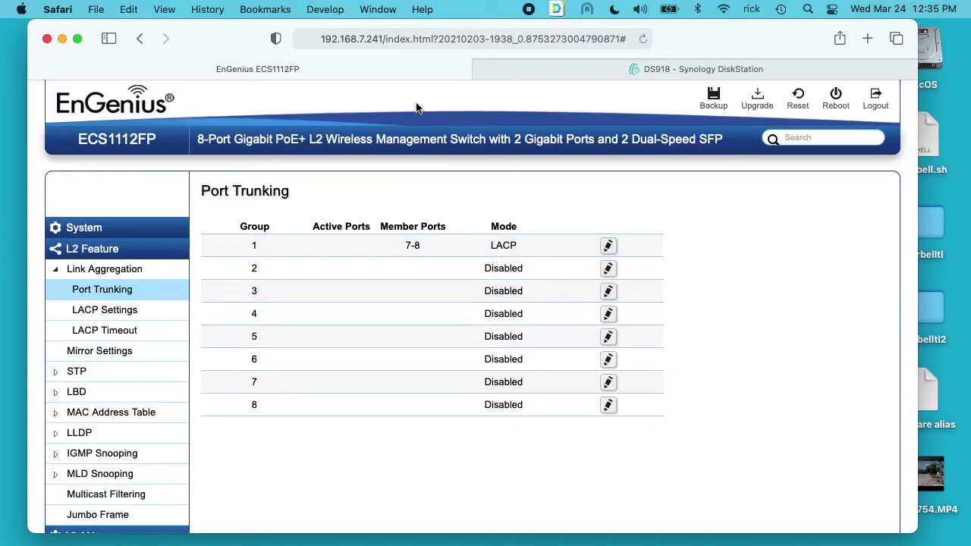
{"action": "left_click", "coordinate": [599, 73]}
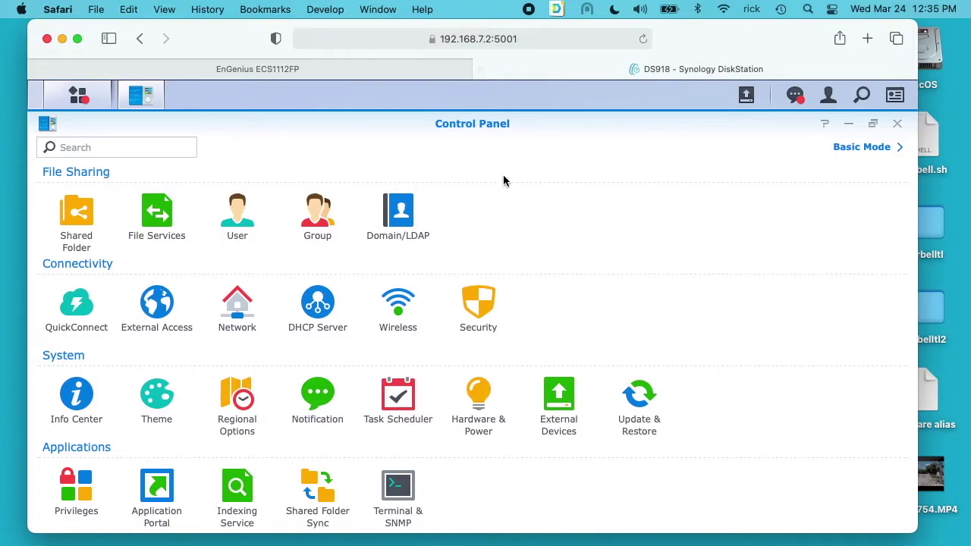
Set up and apply a wireless connection to the chosen network in Wireless settings
{"action": "left_click", "coordinate": [397, 307]}
{"action": "left_click", "coordinate": [303, 176]}
{"action": "left_click", "coordinate": [576, 502]}
{"action": "left_click", "coordinate": [576, 501]}
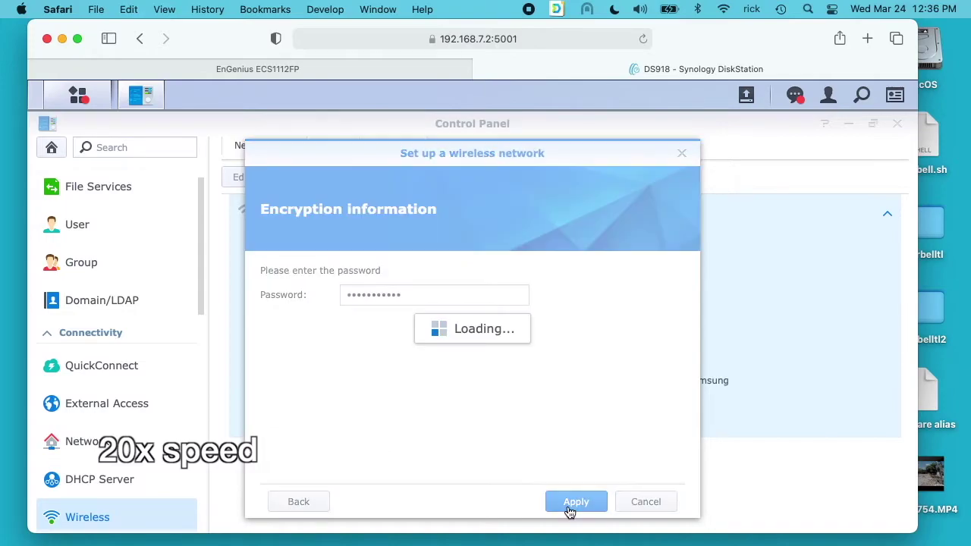
{"action": "left_click", "coordinate": [590, 244]}
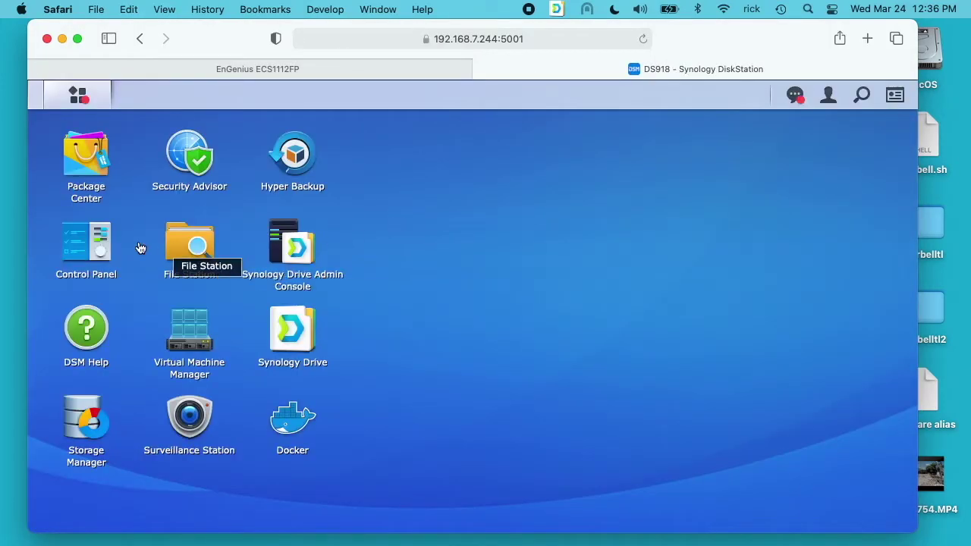
In Network Interface, edit Bond 1 to use Balance-TCP link aggregation mode and confirm
{"action": "left_click", "coordinate": [81, 248]}
{"action": "left_click", "coordinate": [873, 124]}
{"action": "left_click", "coordinate": [245, 305]}
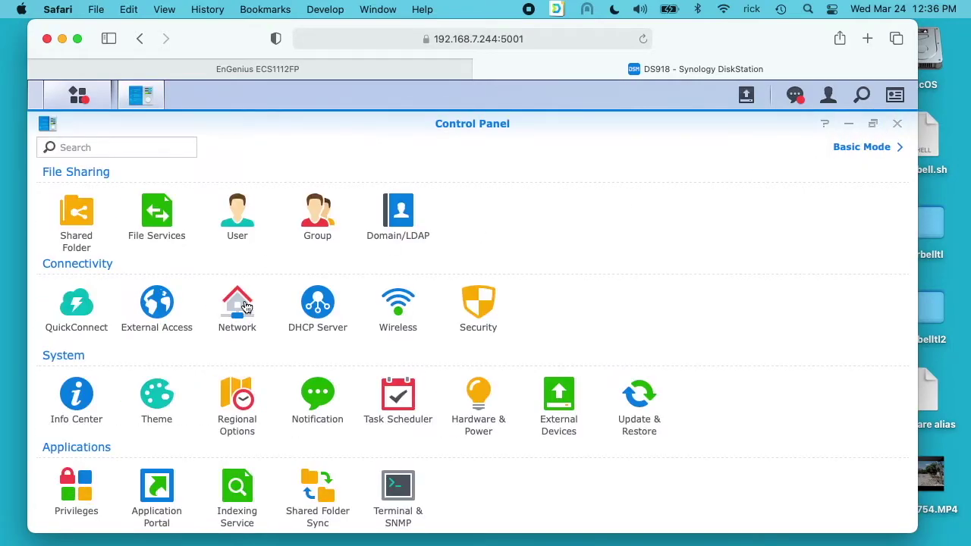
{"action": "left_click", "coordinate": [346, 146]}
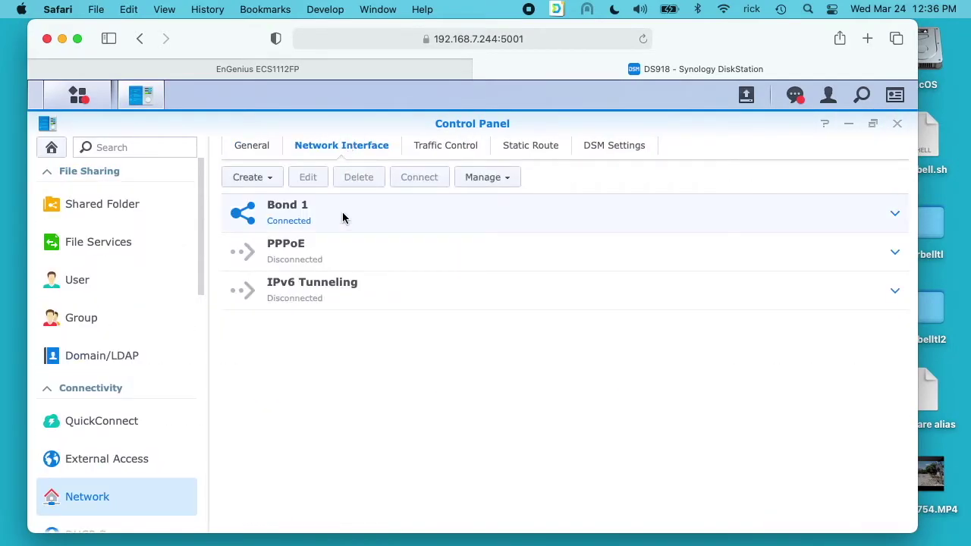
{"action": "left_click", "coordinate": [896, 215]}
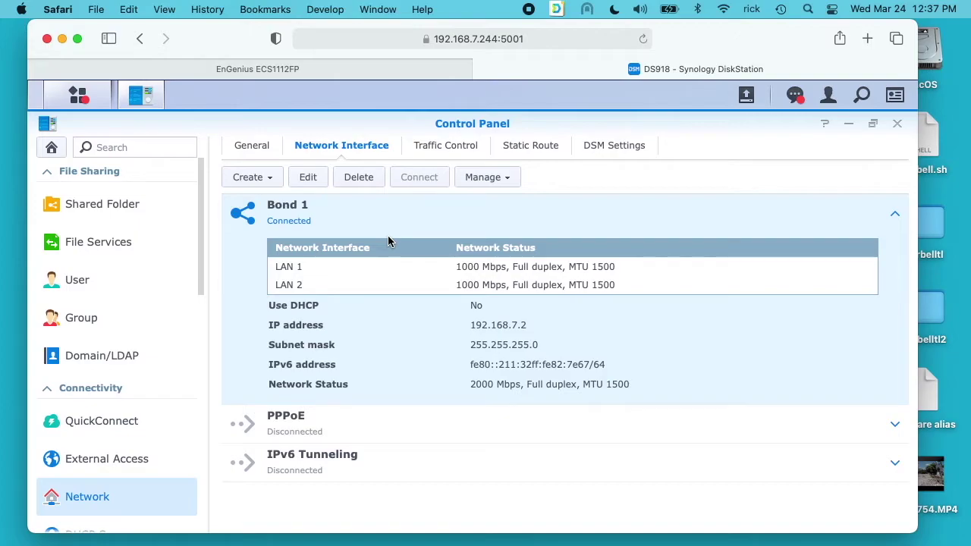
{"action": "left_click", "coordinate": [308, 180]}
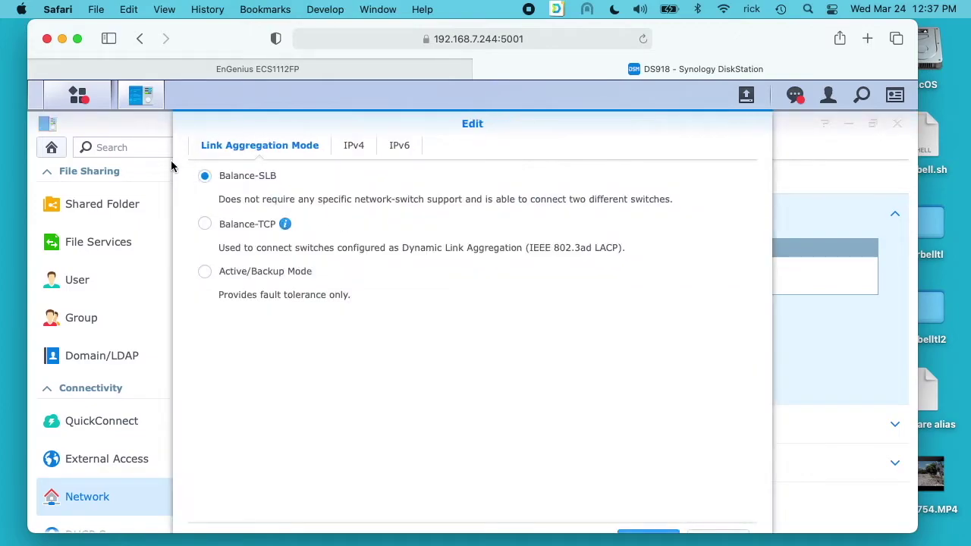
{"action": "left_click", "coordinate": [205, 223]}
{"action": "scroll", "coordinate": [541, 289], "scroll_direction": "down", "scroll_amount": 2}
{"action": "left_click", "coordinate": [650, 485]}
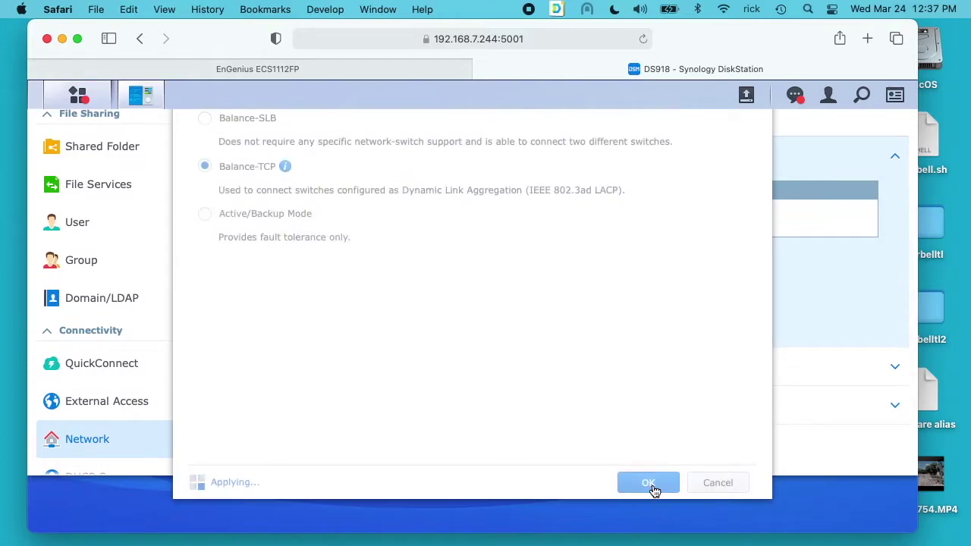
{"action": "scroll", "coordinate": [600, 391], "scroll_direction": "up", "scroll_amount": 2}
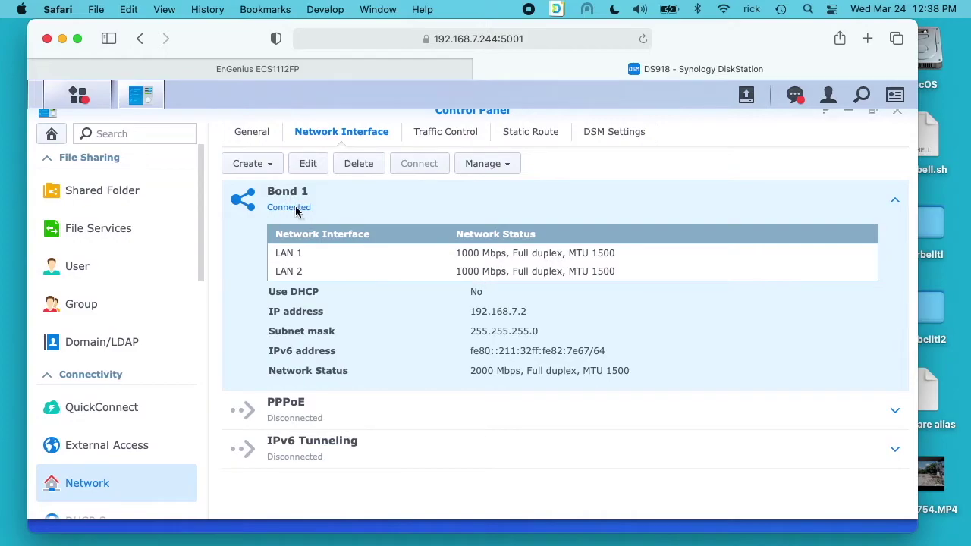
Load the DiskStation at 192.168.7.2 in a new tab
{"action": "key", "text": "cmd+t"}
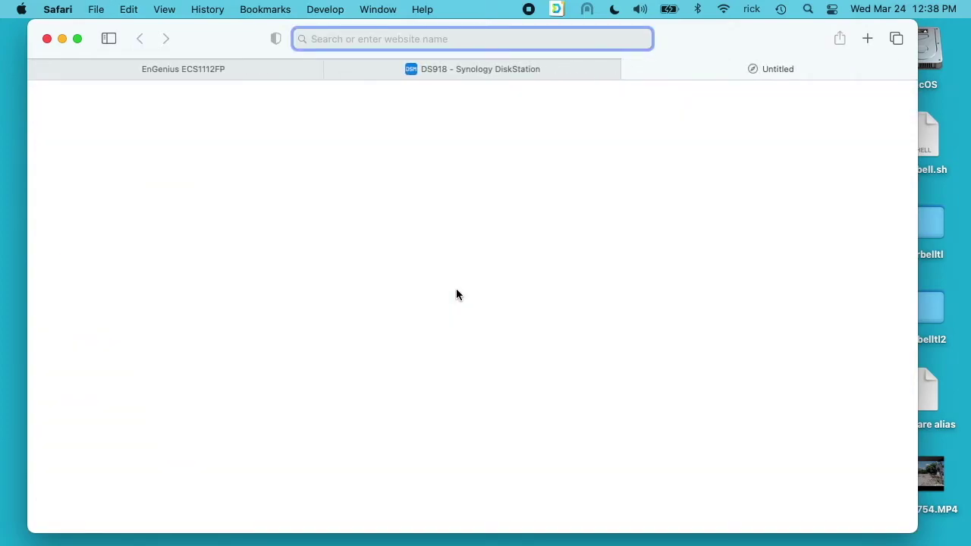
{"action": "type", "text": "192.168.7.2"}
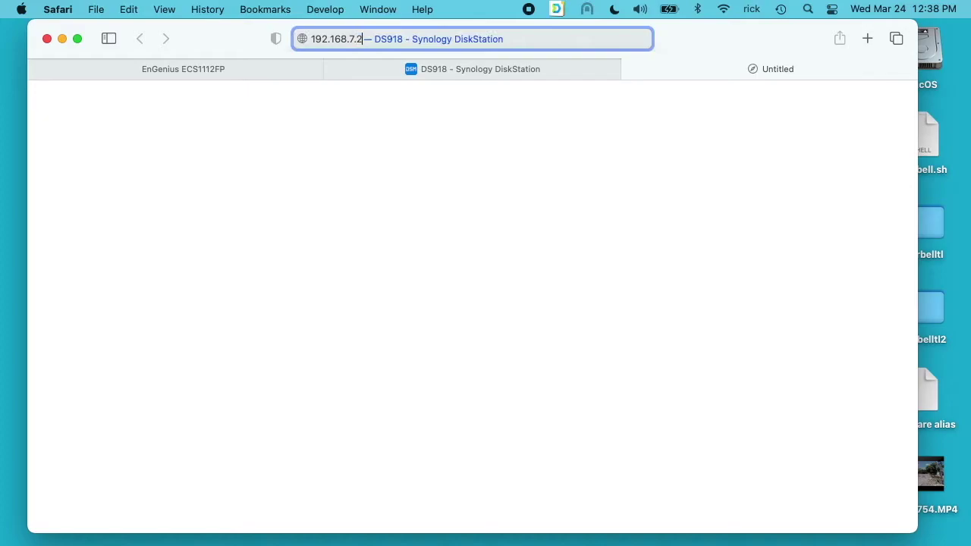
{"action": "key", "text": "Return"}
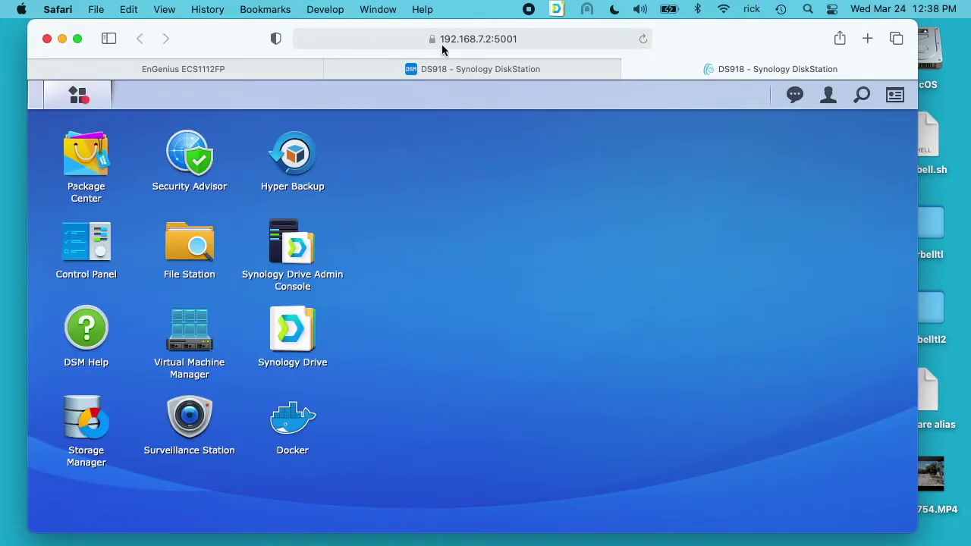
Disconnect Wireless 1 from the 192.168.7.244 session's Wi-Fi settings, then close that tab
{"action": "left_click", "coordinate": [432, 69]}
{"action": "left_click", "coordinate": [51, 134]}
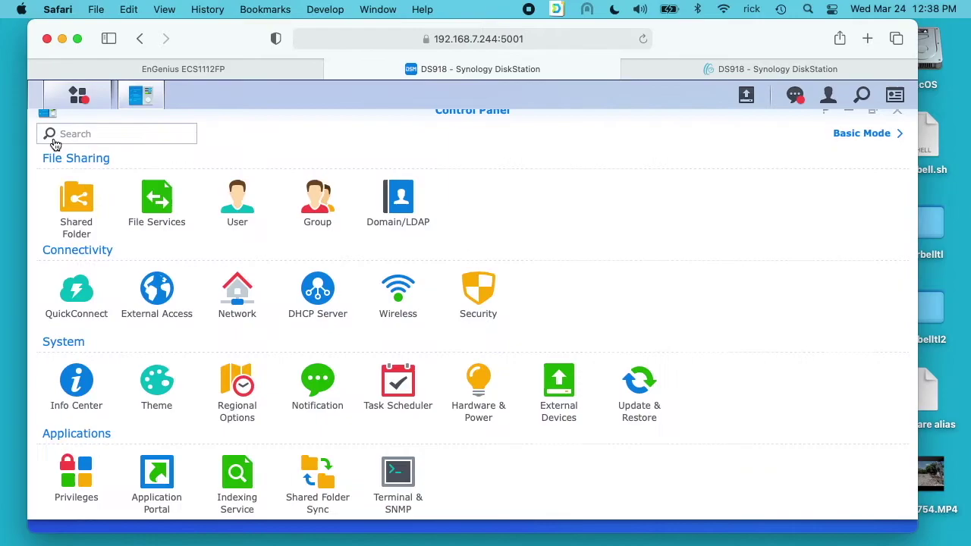
{"action": "left_click", "coordinate": [402, 300]}
{"action": "left_click", "coordinate": [338, 131]}
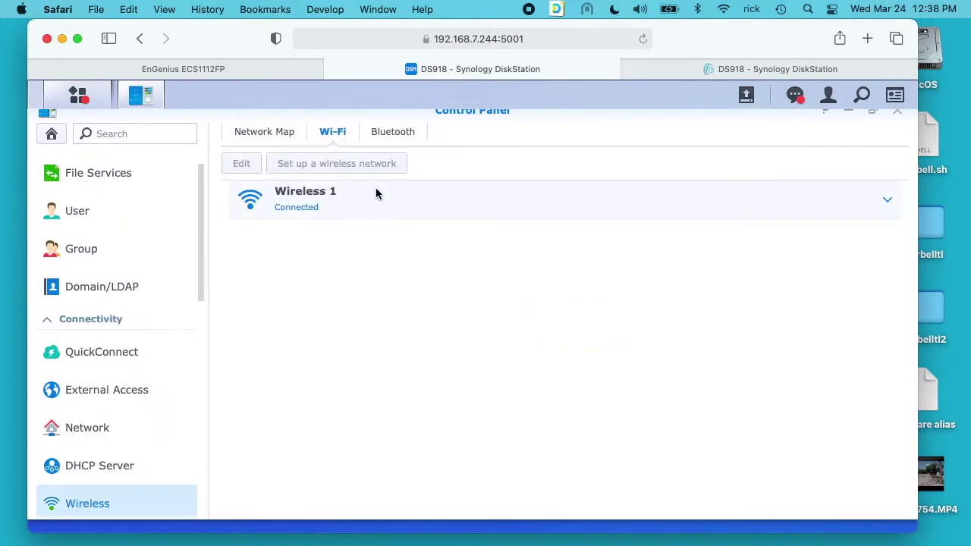
{"action": "left_click", "coordinate": [331, 199]}
{"action": "left_click", "coordinate": [315, 165]}
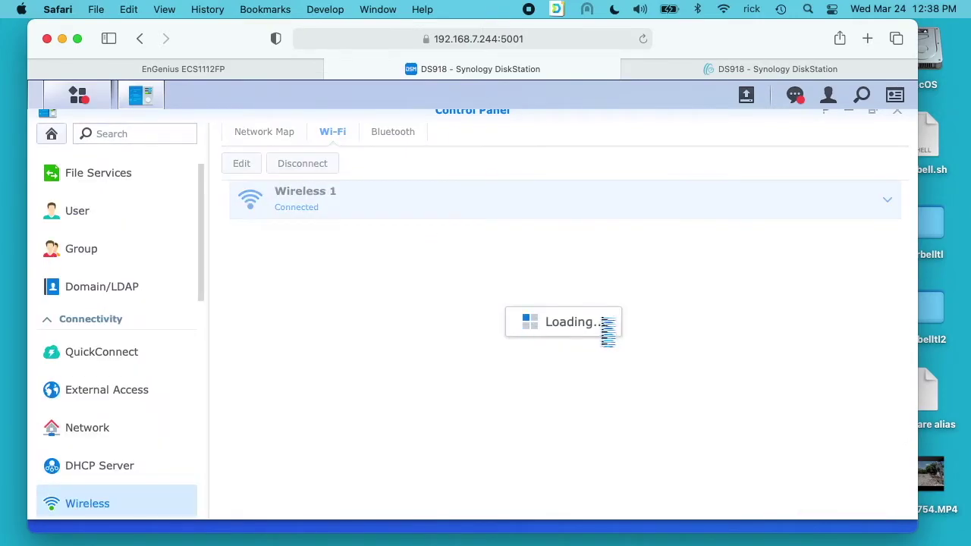
{"action": "left_click", "coordinate": [333, 69]}
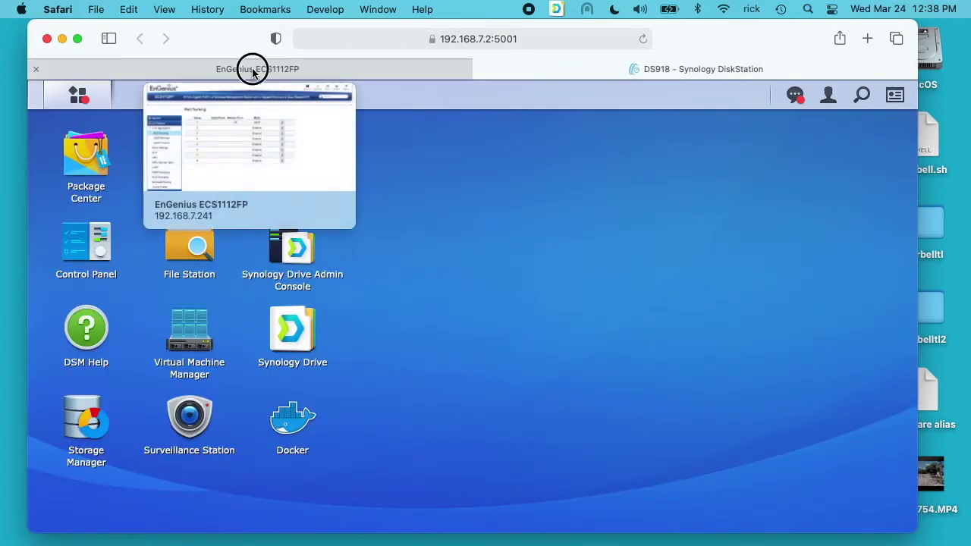
Check trunk group 1, then confirm trunk1 shows Link Up at Auto-1G/Full in Port Settings
{"action": "left_click", "coordinate": [252, 68]}
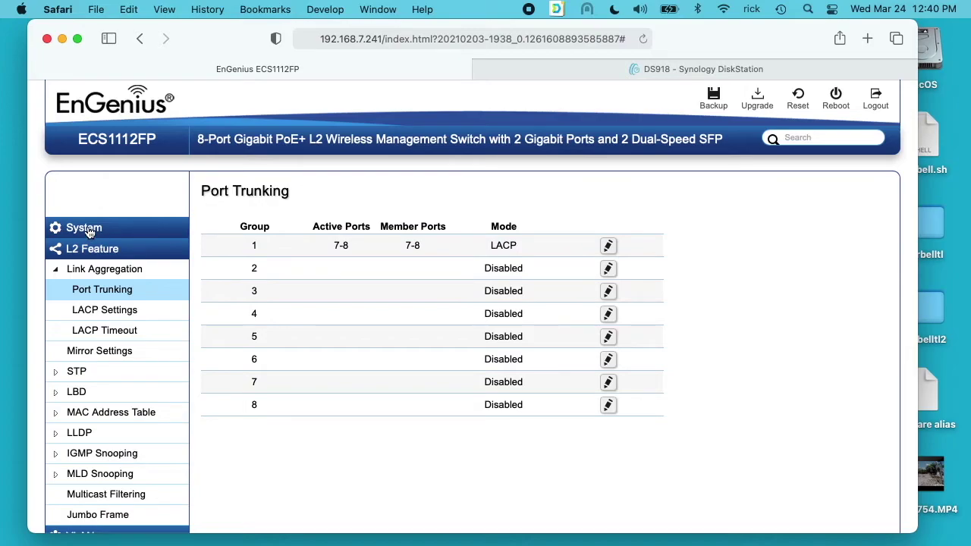
{"action": "left_click", "coordinate": [90, 232]}
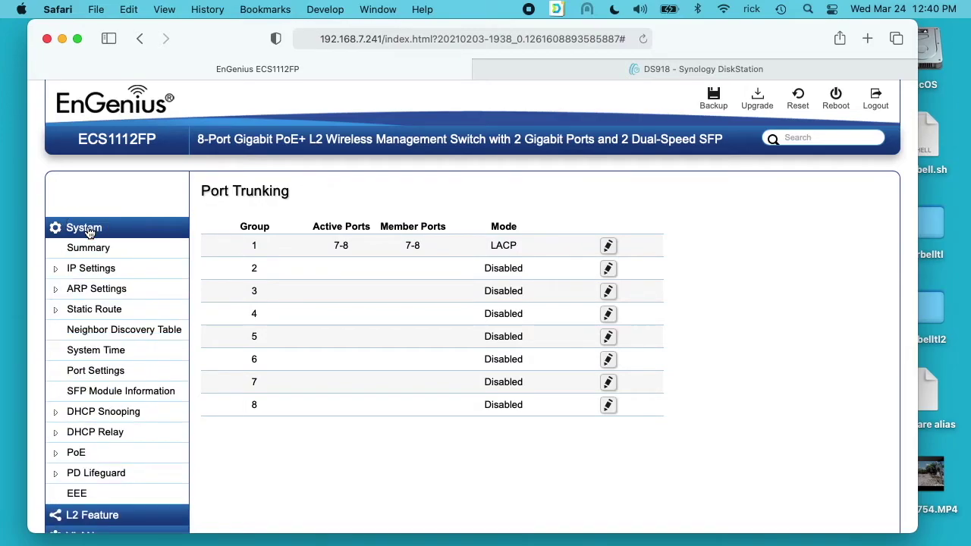
{"action": "left_click", "coordinate": [100, 378]}
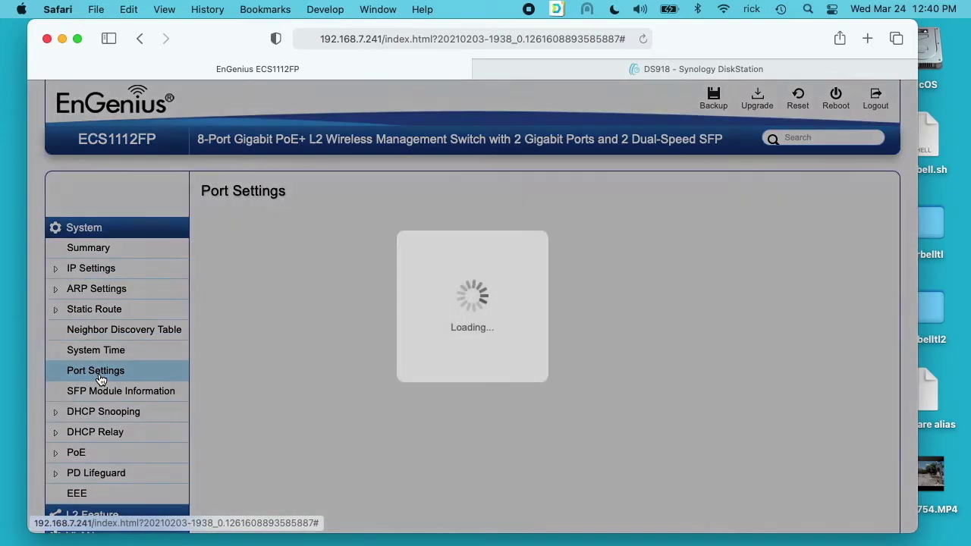
{"action": "scroll", "coordinate": [457, 460], "scroll_direction": "down", "scroll_amount": 2}
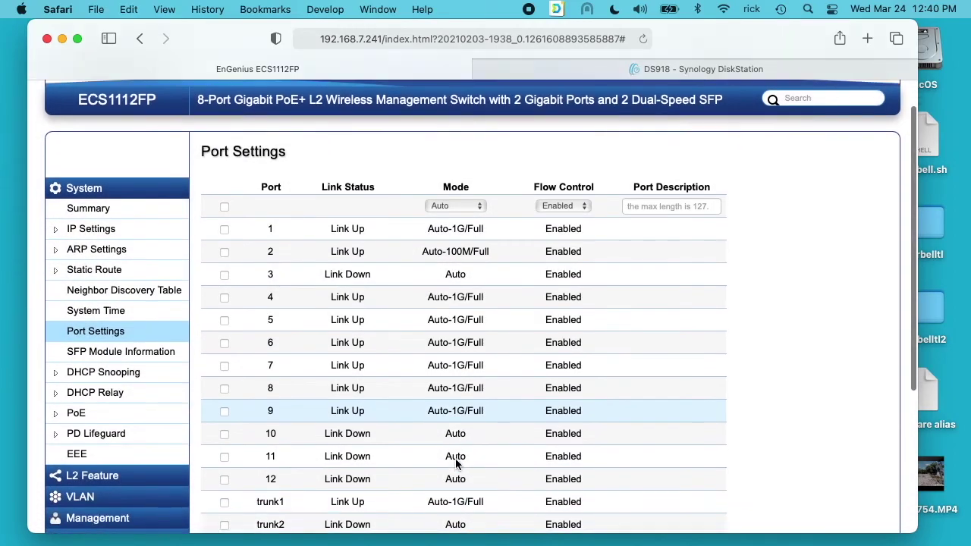
{"action": "scroll", "coordinate": [456, 463], "scroll_direction": "down", "scroll_amount": 2}
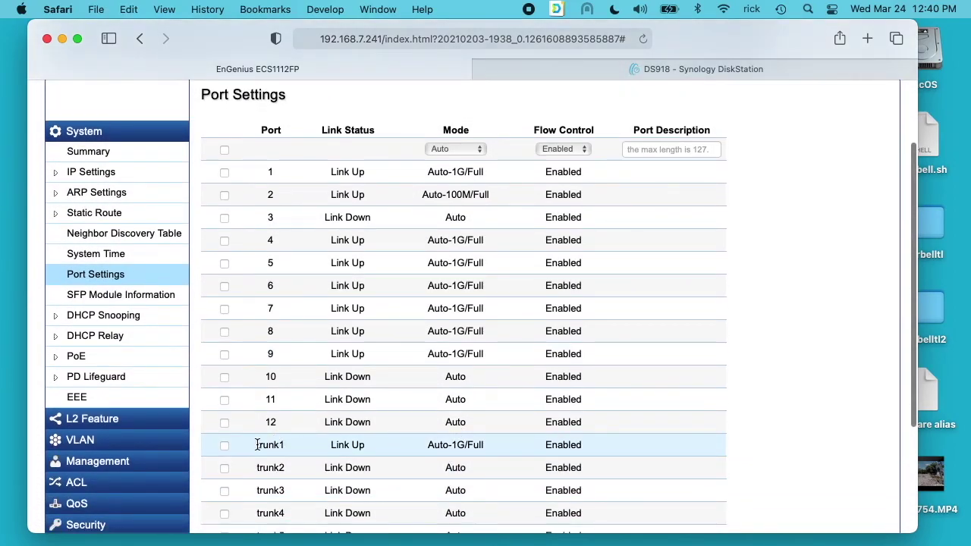
{"action": "left_click_drag", "start_coordinate": [258, 444], "coordinate": [456, 448]}
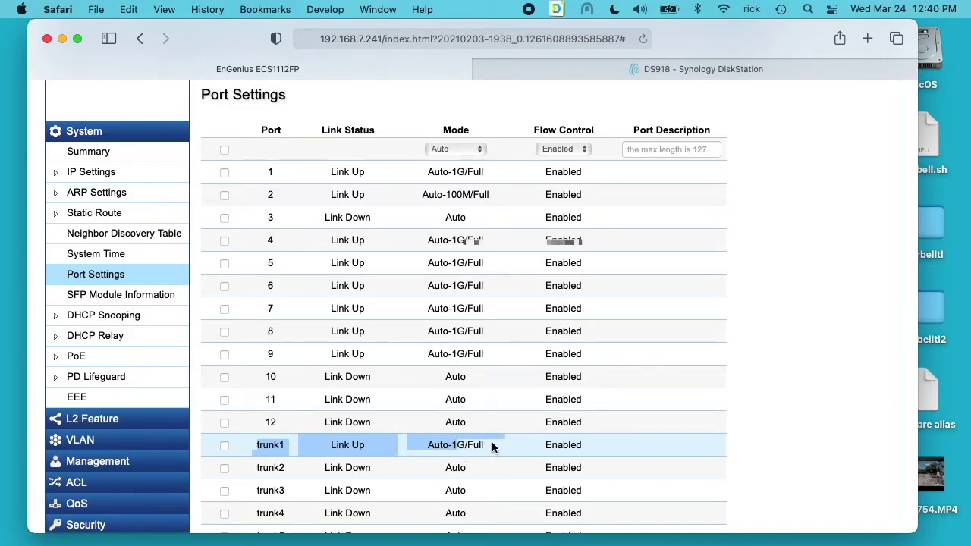
Launch Terminal through Spotlight search
{"action": "key", "text": "super+space"}
{"action": "type", "text": "terminal"}
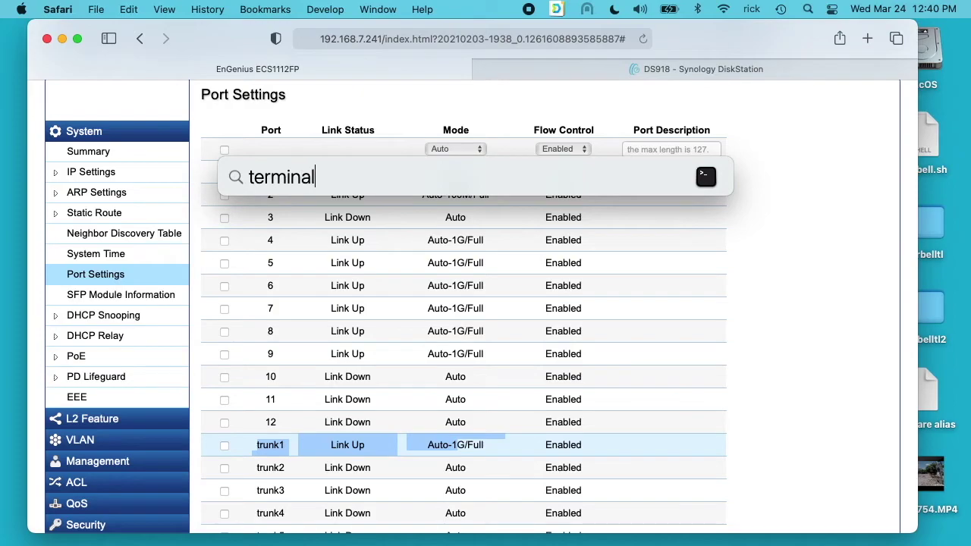
{"action": "key", "text": "Return"}
Ping 192.168.7.2, then stop it: 88 transmitted, 85 received, 3.4% loss
{"action": "type", "text": "ping "}
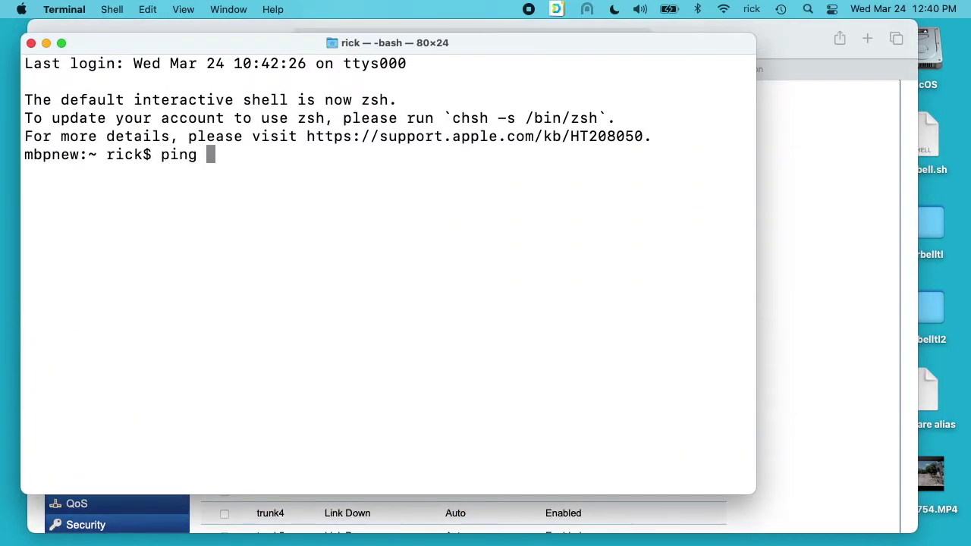
{"action": "type", "text": "192.168.7.2"}
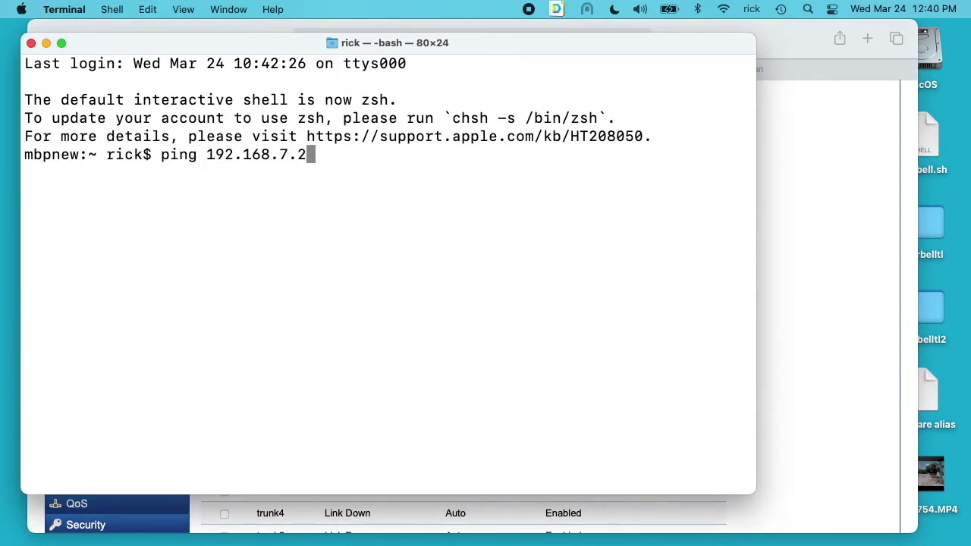
{"action": "key", "text": "Return"}
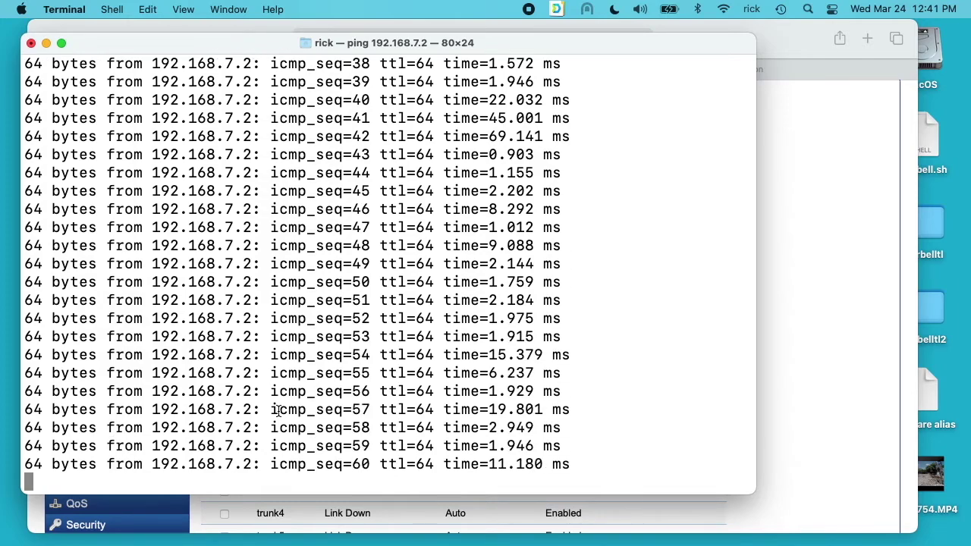
{"action": "scroll", "coordinate": [179, 292], "scroll_direction": "up", "scroll_amount": 10}
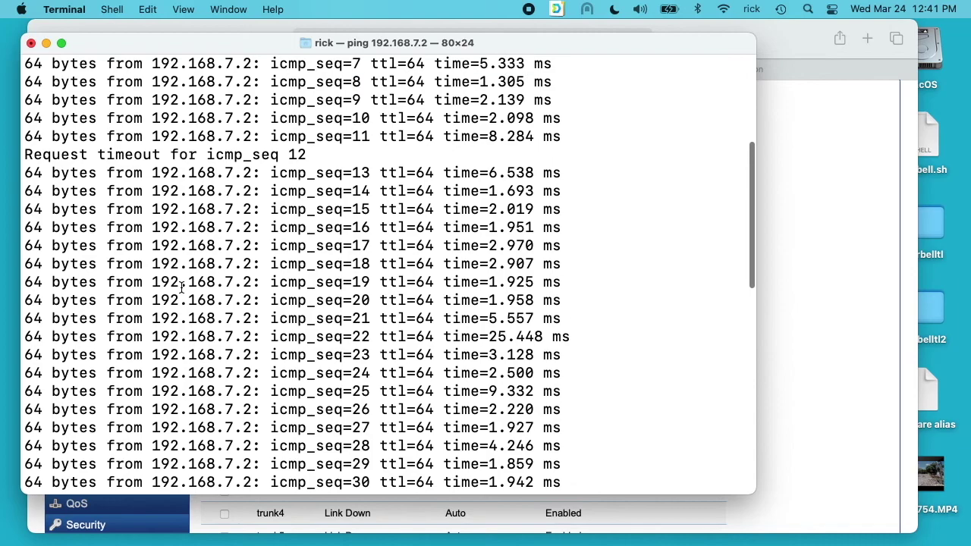
{"action": "scroll", "coordinate": [182, 286], "scroll_direction": "down", "scroll_amount": 10}
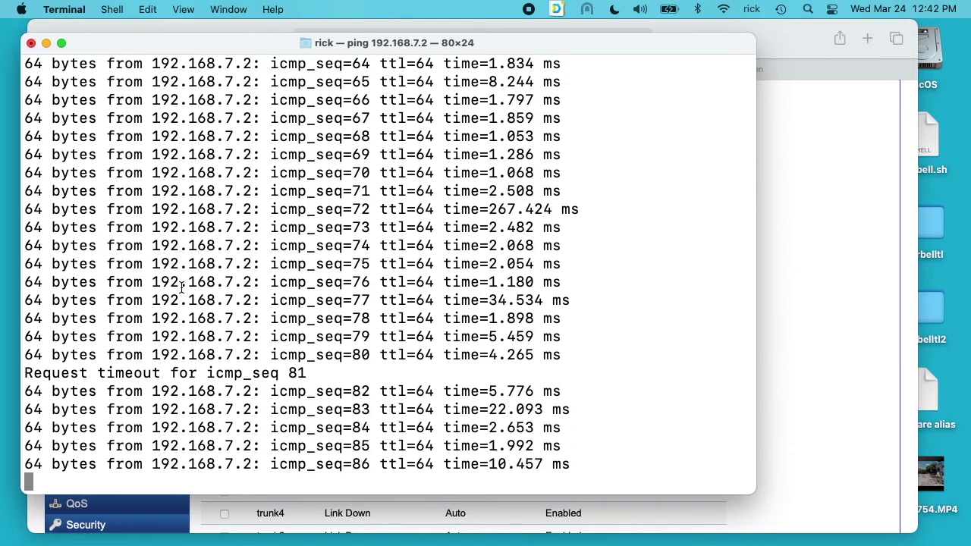
{"action": "key", "text": "ctrl+c"}
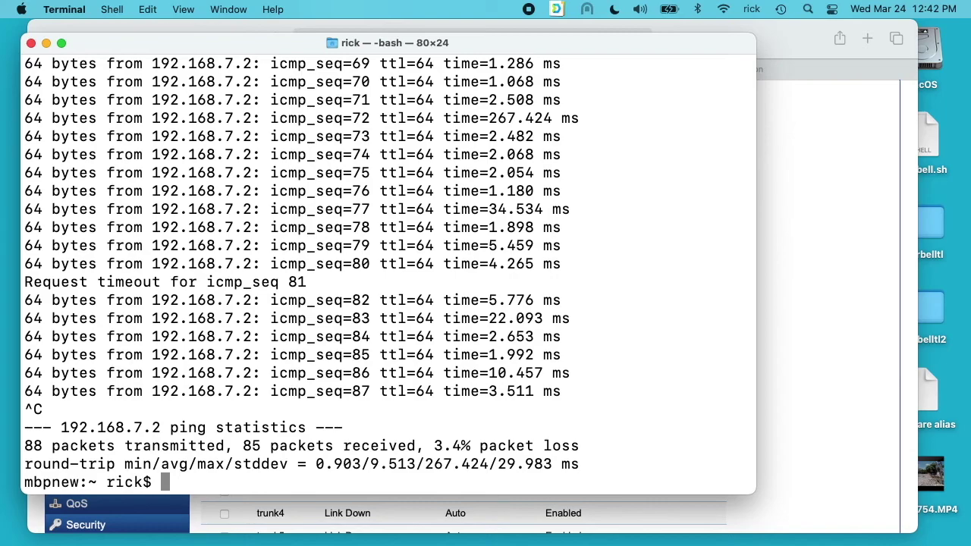
Exit the Terminal session to return to the Port Settings page showing trunk1 Link Up
{"action": "type", "text": "exit"}
{"action": "key", "text": "Return"}
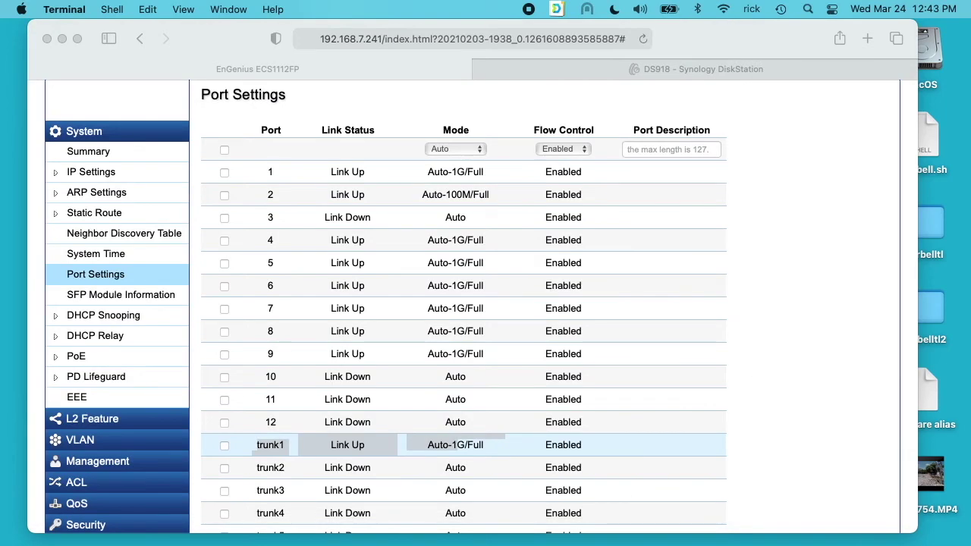